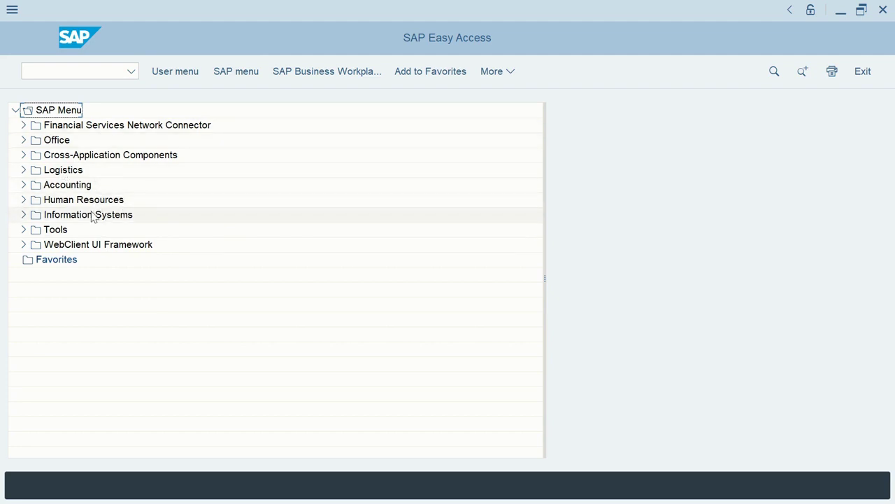
Step: Expand the Logistics folder and examine its application areas, from Equipment and Tools Management through Plant Maintenance
click(79, 173)
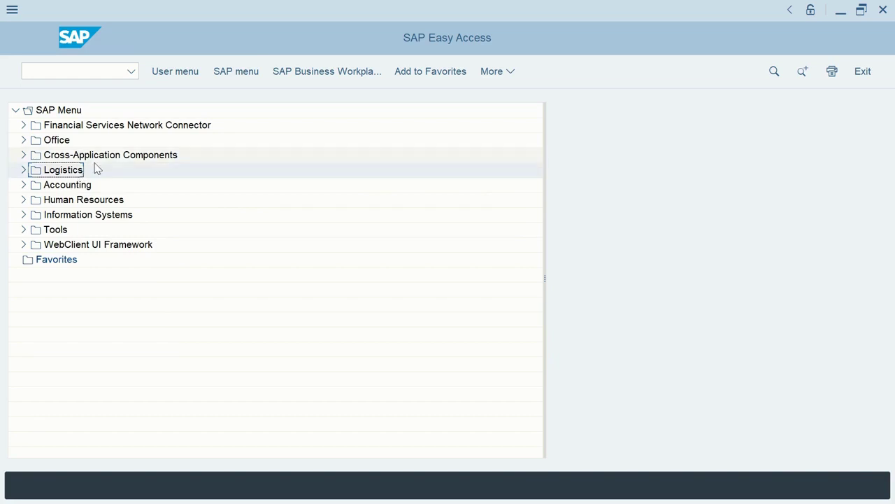
click(24, 170)
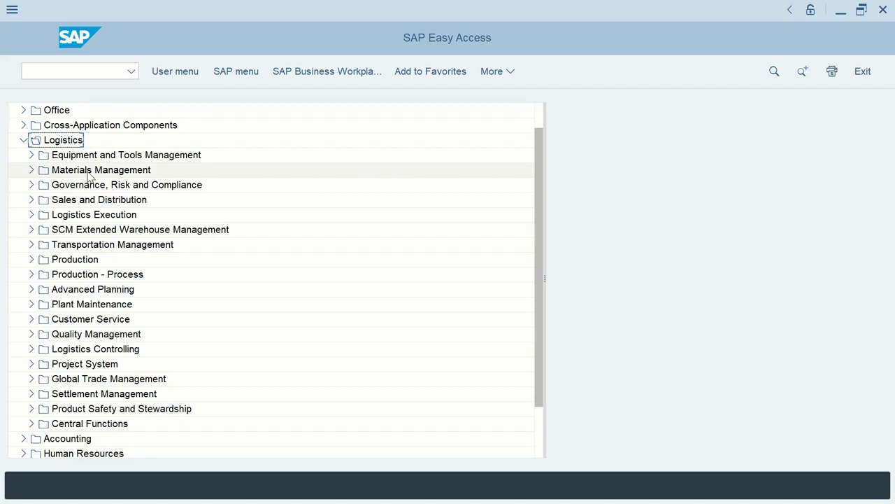
click(103, 157)
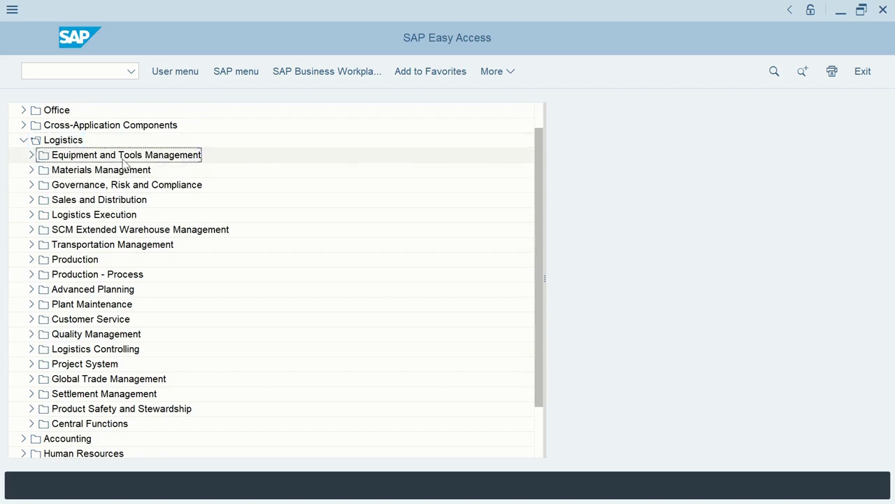
click(88, 175)
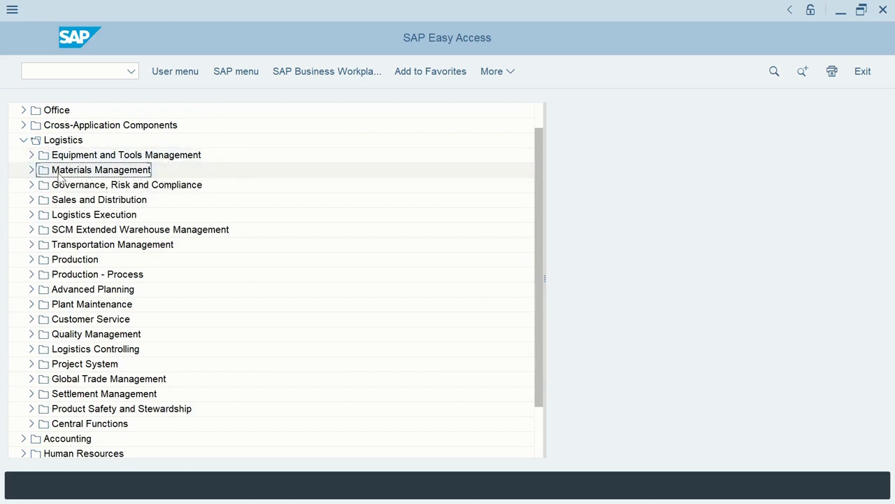
click(91, 186)
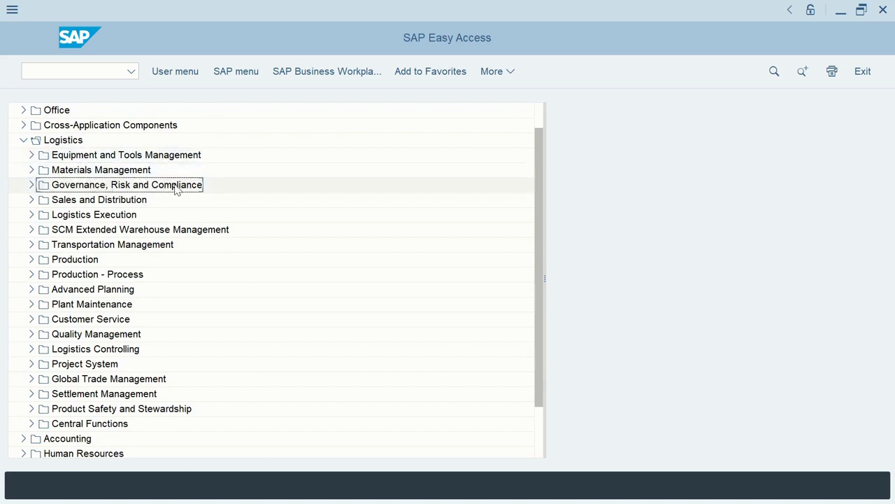
click(110, 202)
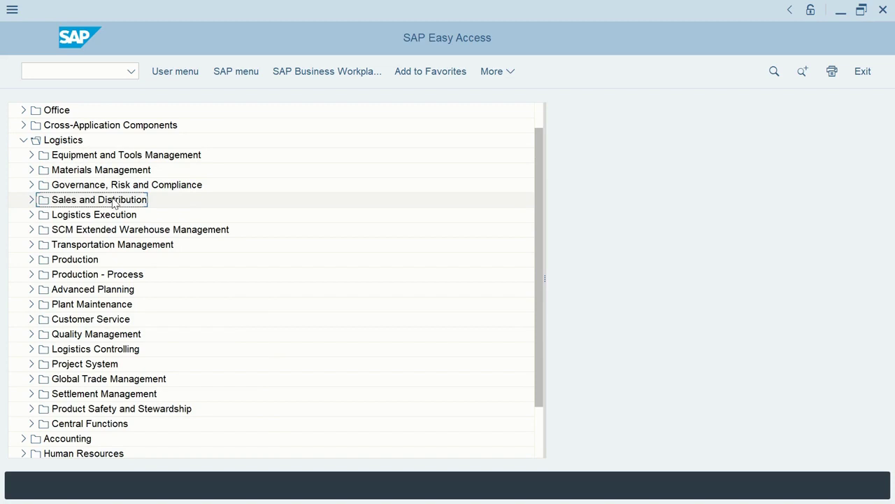
click(109, 216)
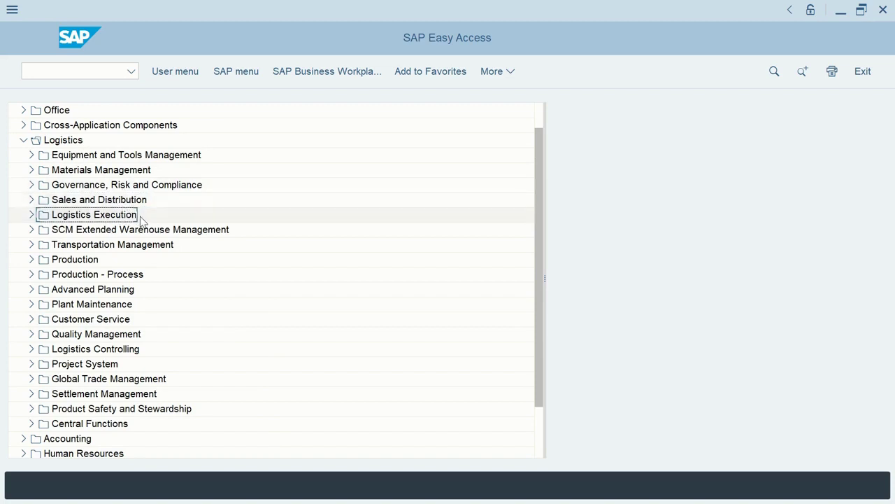
click(108, 233)
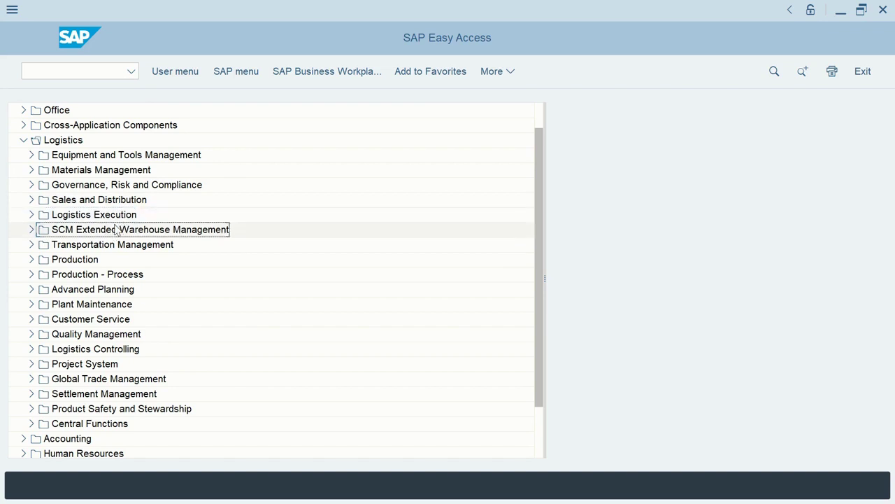
click(115, 246)
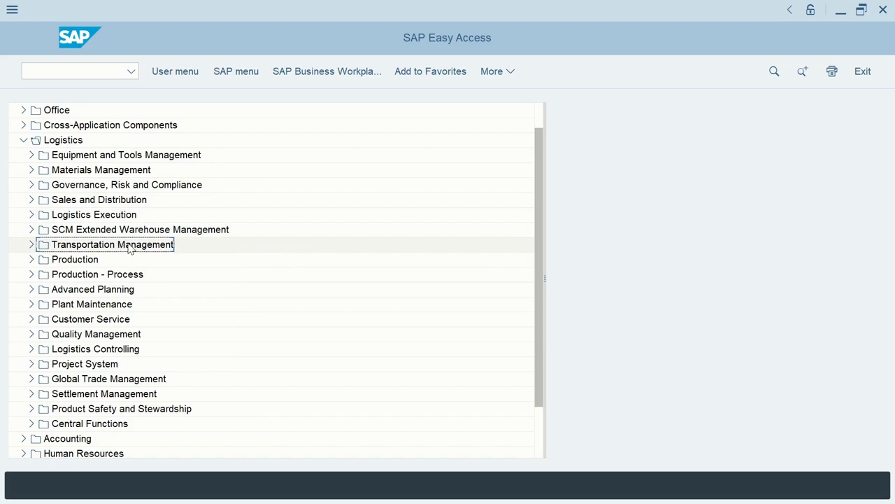
click(89, 259)
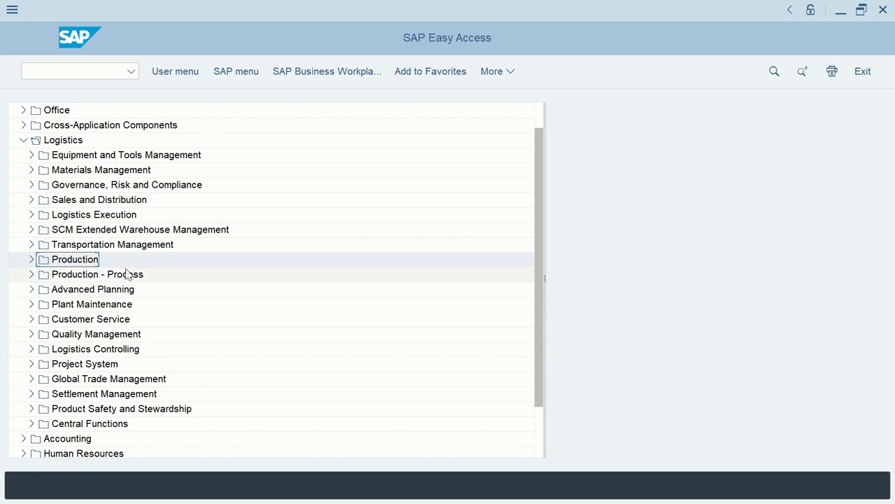
click(110, 308)
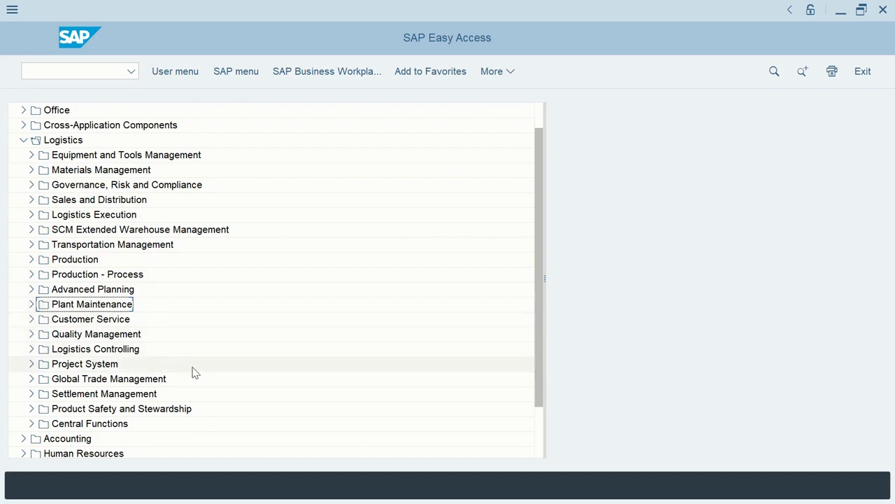
Step: Expand Materials Management under Logistics and examine its subfolders, from Purchasing through Material Master
click(114, 170)
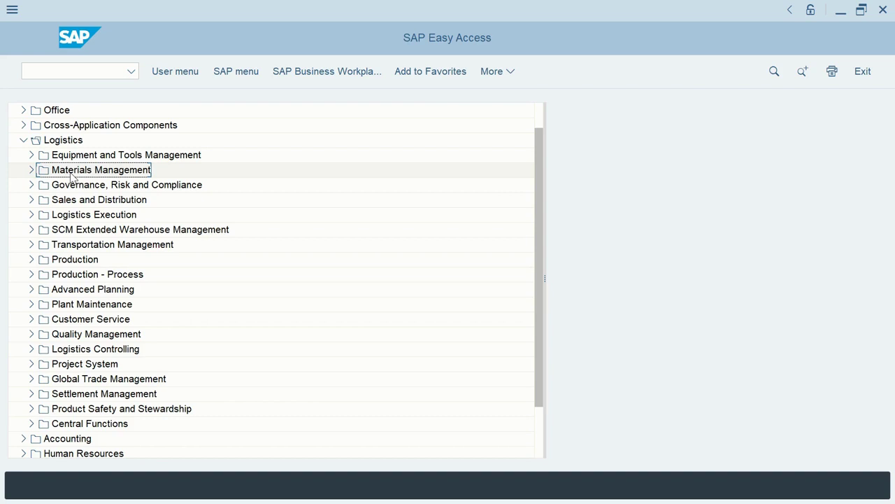
click(32, 170)
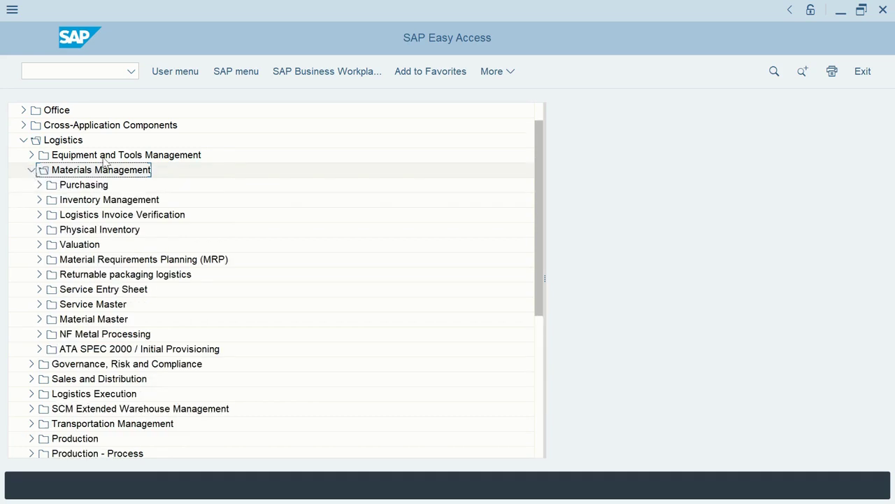
click(103, 184)
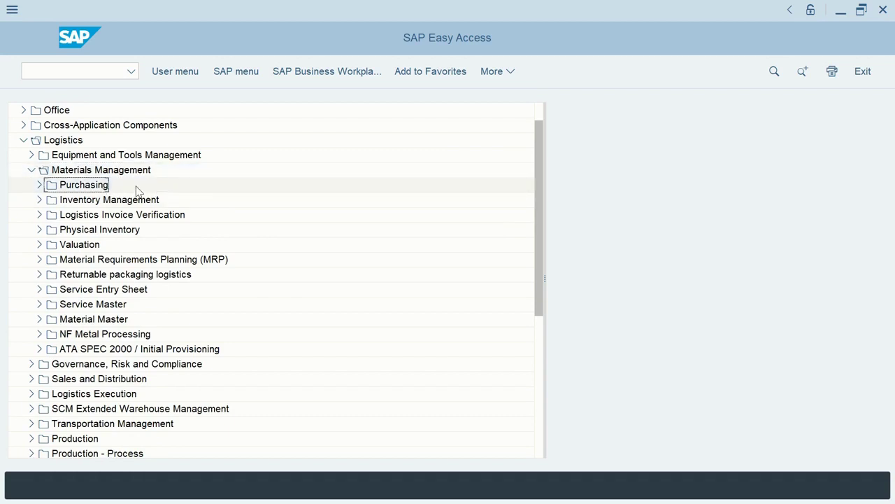
click(157, 200)
click(171, 219)
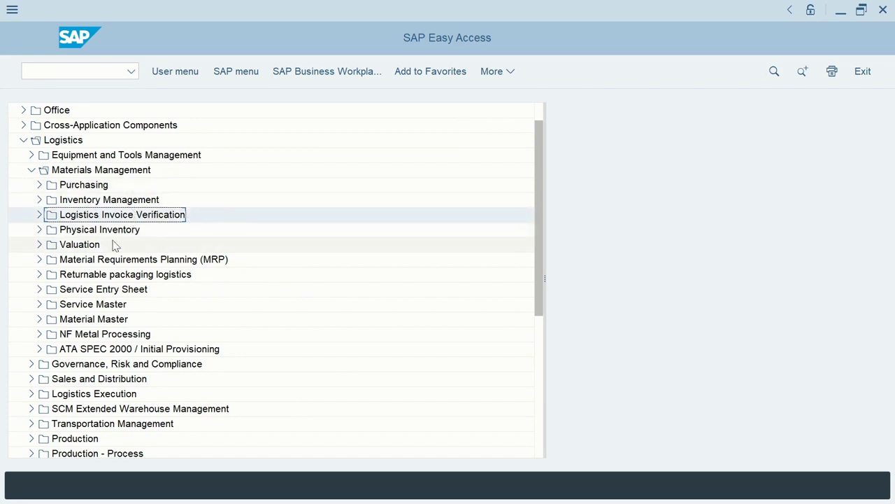
click(140, 232)
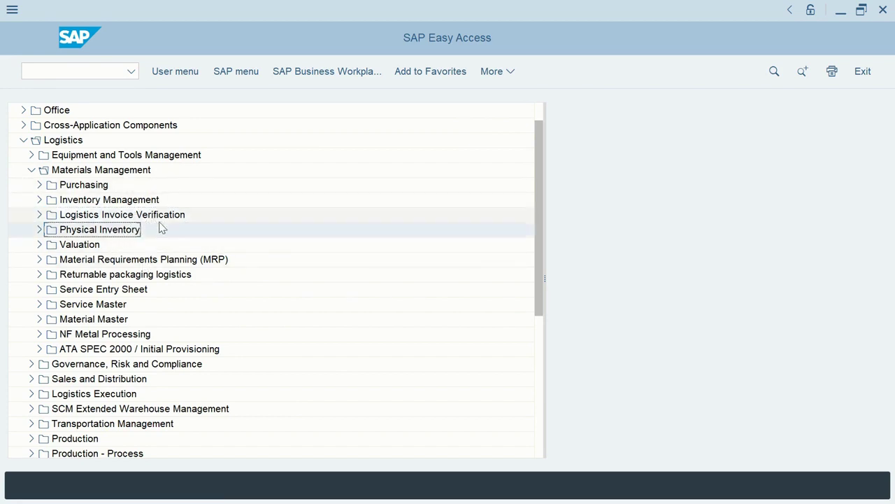
click(130, 263)
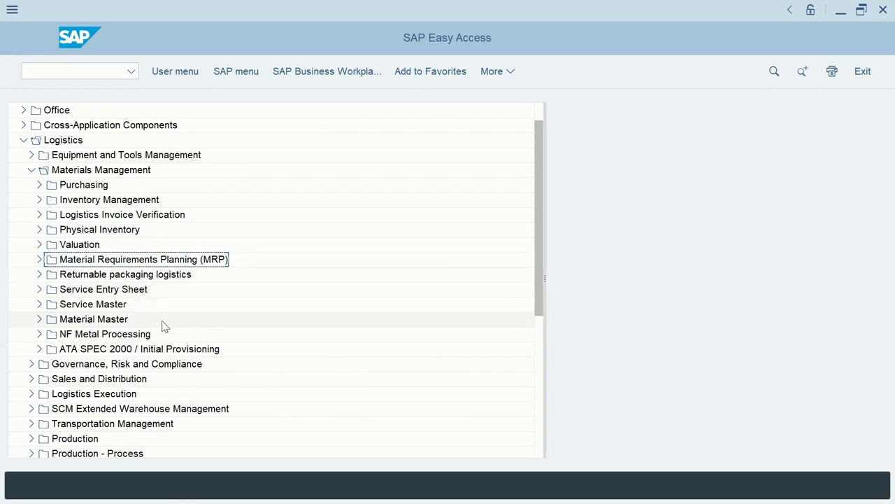
click(71, 321)
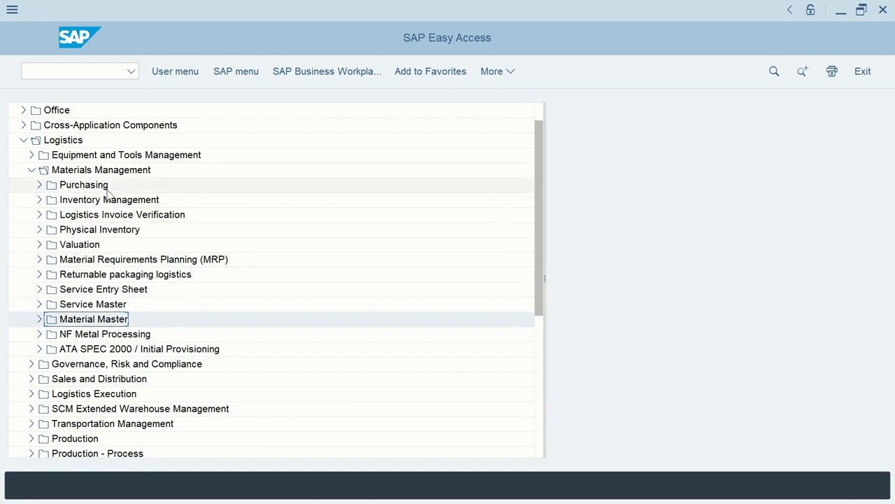
Step: Expand Purchasing and its Master Data folder, and briefly look into Info Record
click(40, 185)
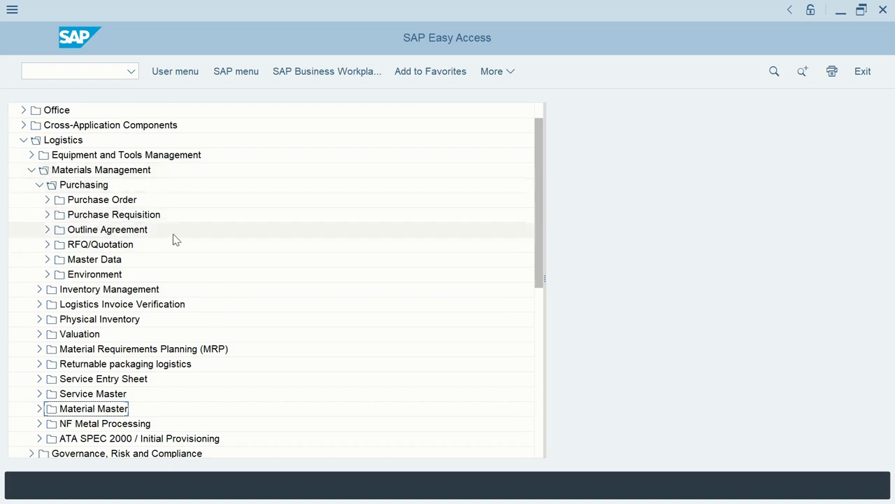
click(133, 248)
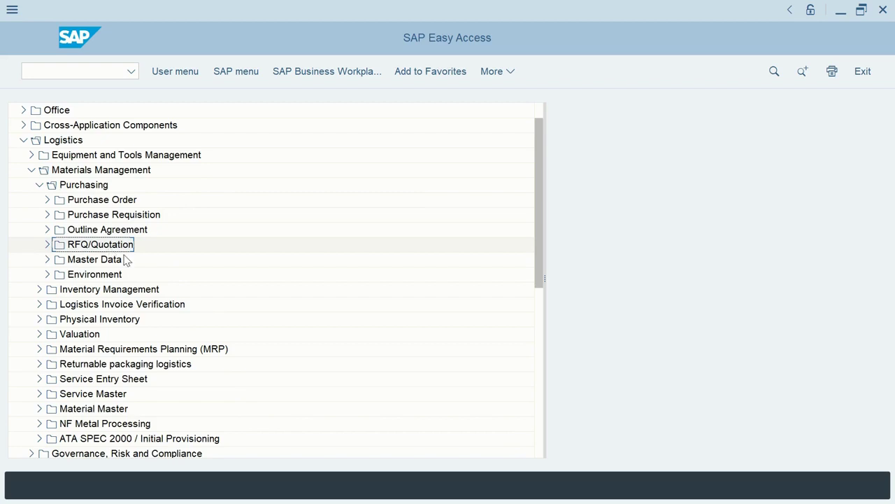
click(47, 260)
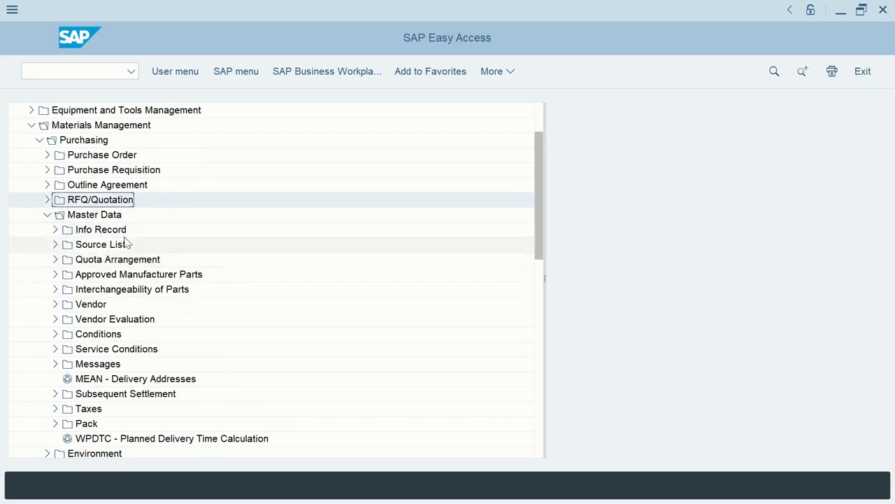
click(55, 231)
click(54, 231)
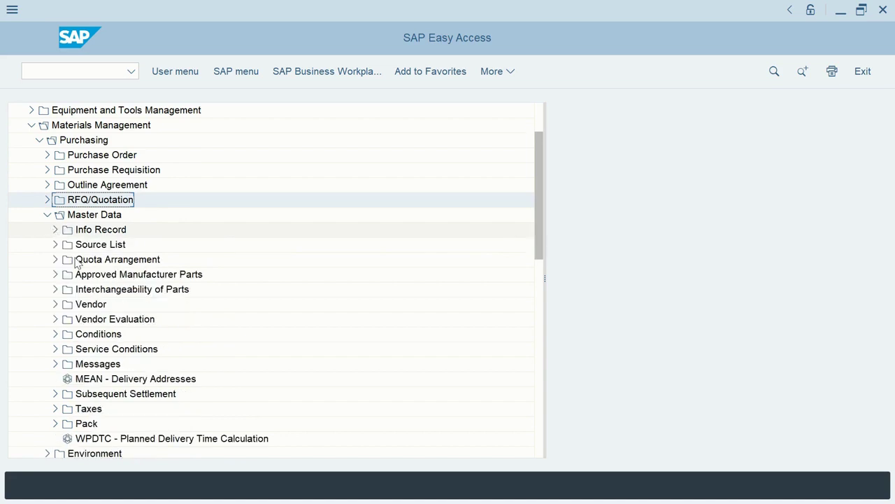
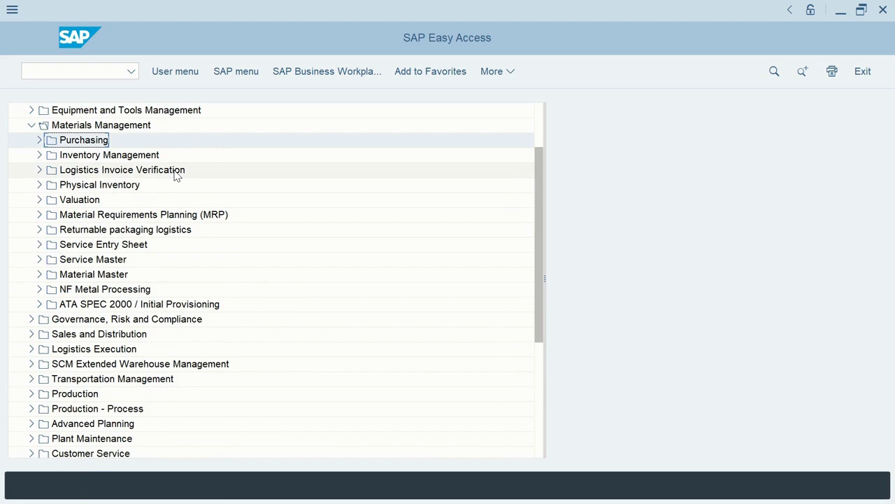
Step: Expand Material Master down to Material and Create (Special) to examine the material creation transactions
click(40, 275)
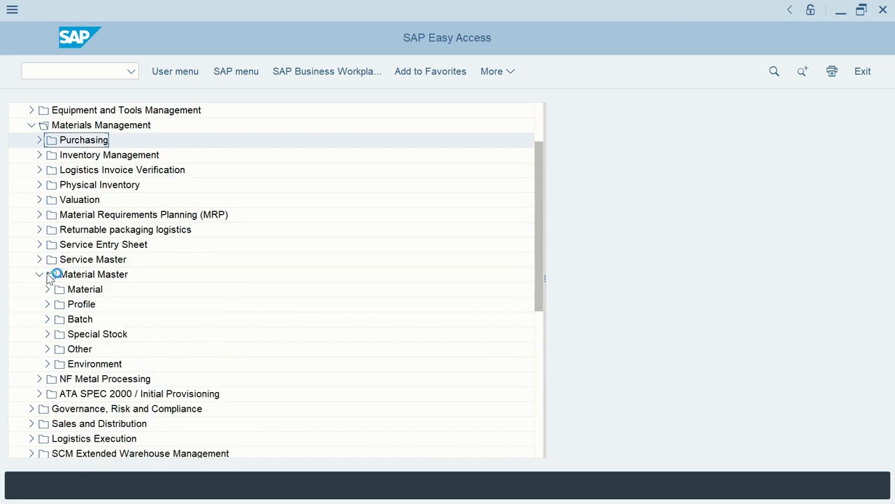
click(46, 290)
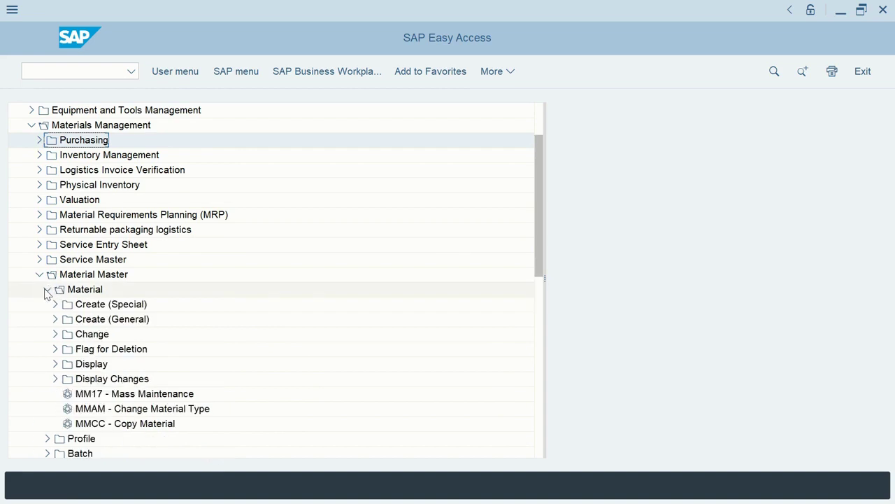
click(55, 305)
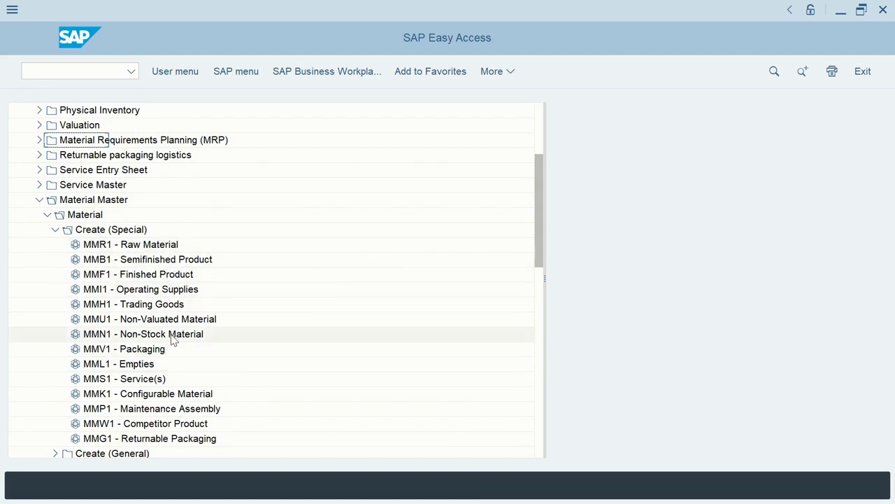
Step: Collapse the Create (Special), Material and Material Master folders again
click(55, 230)
click(48, 215)
click(39, 200)
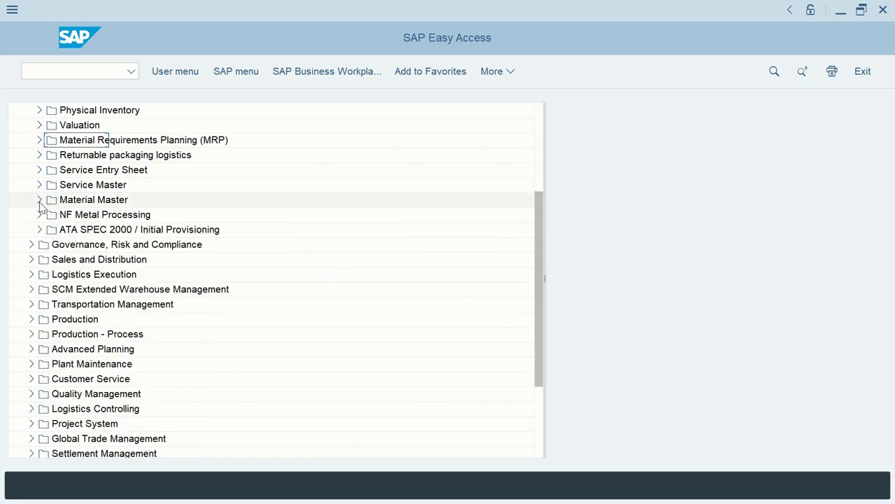
scroll(119, 241, up, 3)
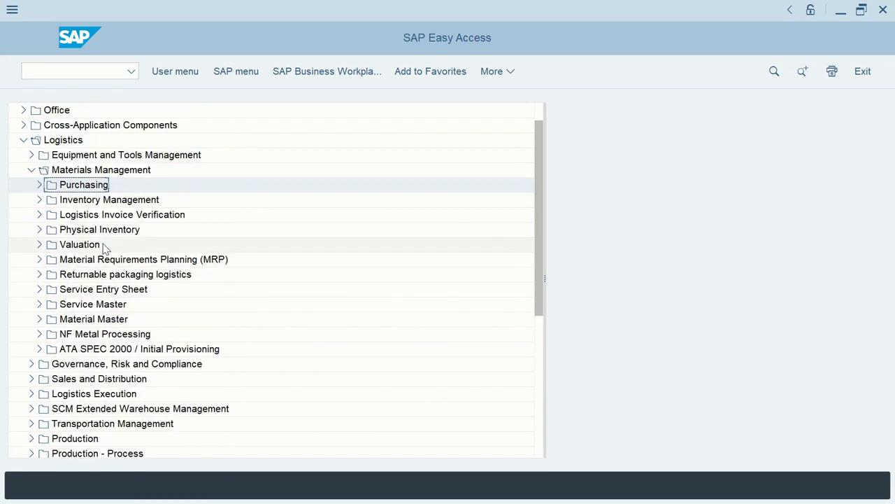